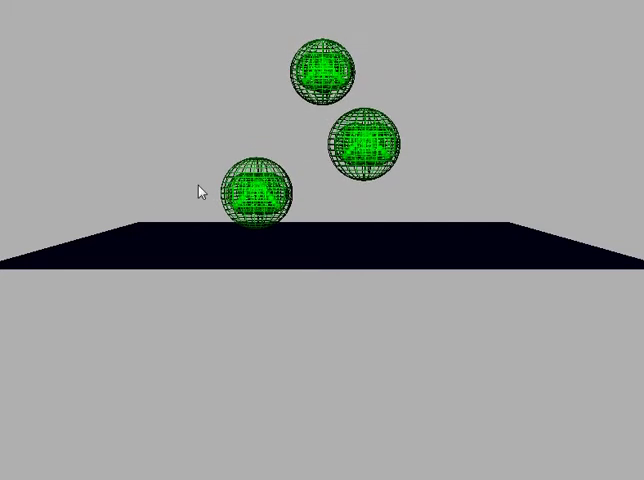
# Select the left falling sphere and tilt the camera down to watch all three land on the floor
pyautogui.click(236, 218)
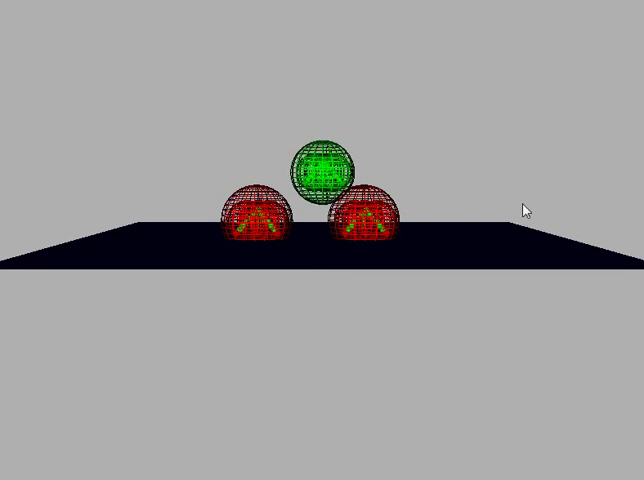
pyautogui.press('Down')
pyautogui.press('Down')
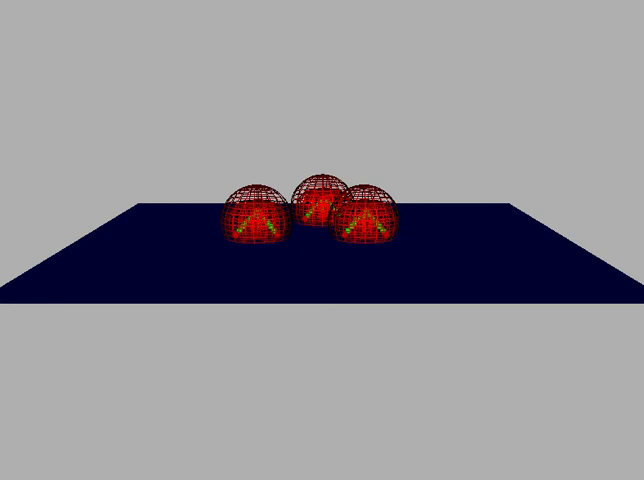
# Zoom in on the three squashed red spheres to reveal their green tripod nodes
pyautogui.moveTo(334, 328)
pyautogui.mouseDown()
pyautogui.moveTo(478, 236)
pyautogui.moveTo(498, 247)
pyautogui.mouseUp()
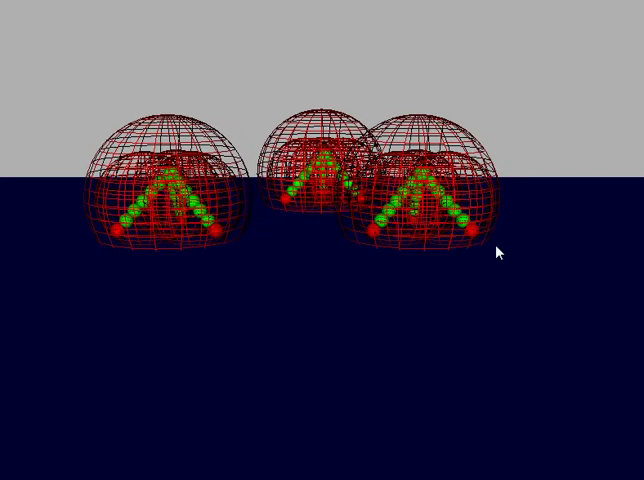